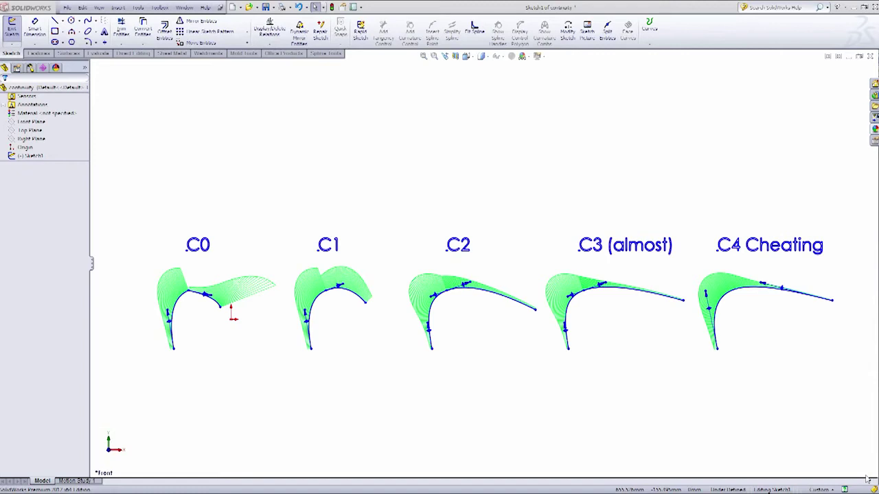
Zoom onto the C0 pair and check the left spline's Show Curvature Combs option
scroll(206, 316, "down", 5)
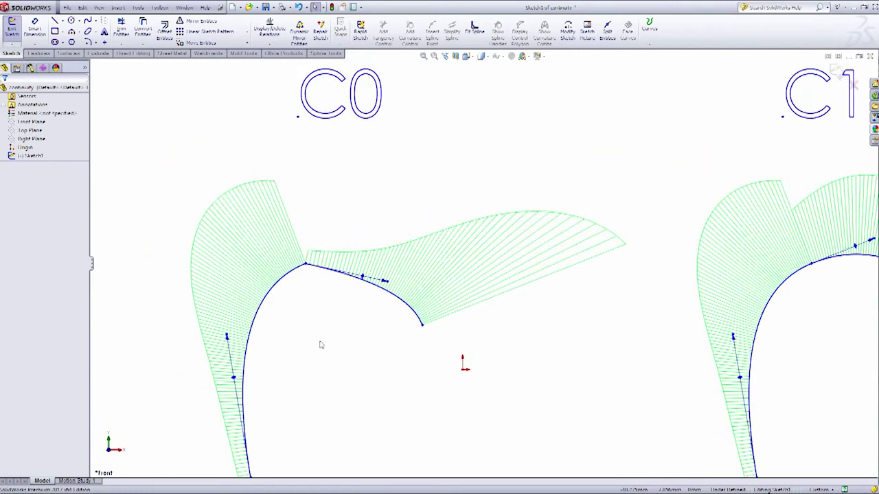
scroll(320, 344, "up", 2)
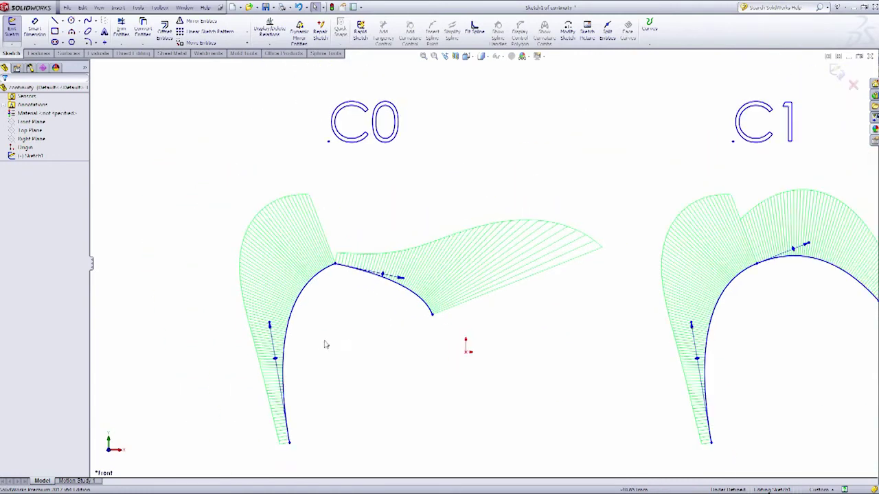
right_click(302, 296)
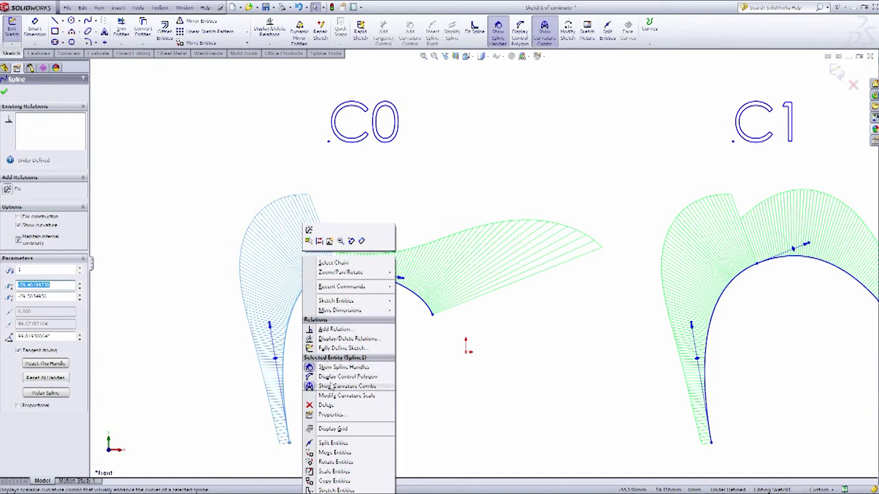
left_click(418, 388)
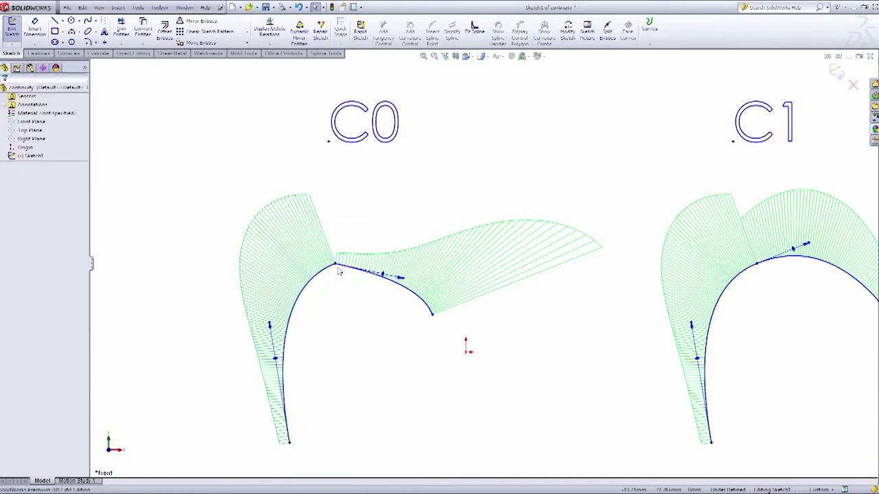
Zoom into the C0 join where the two combs break apart, then zoom back out
scroll(344, 281, "down", 2)
scroll(338, 272, "down", 3)
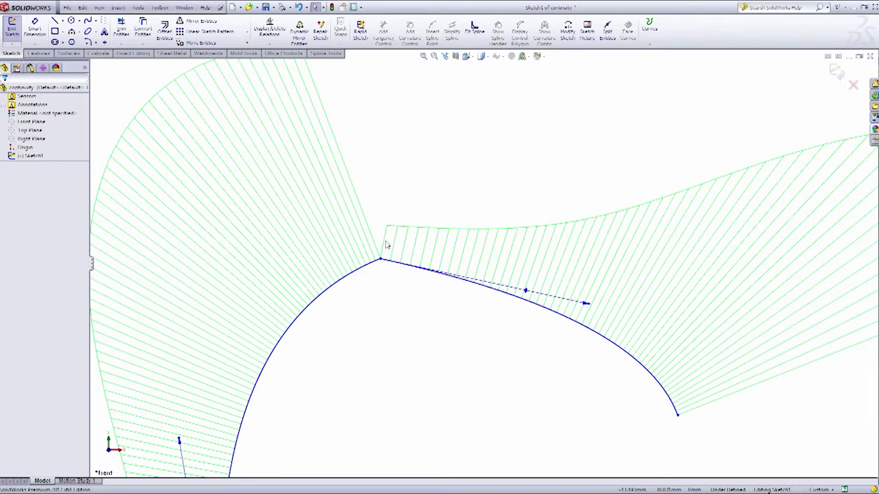
scroll(386, 245, "up", 5)
scroll(481, 260, "up", 3)
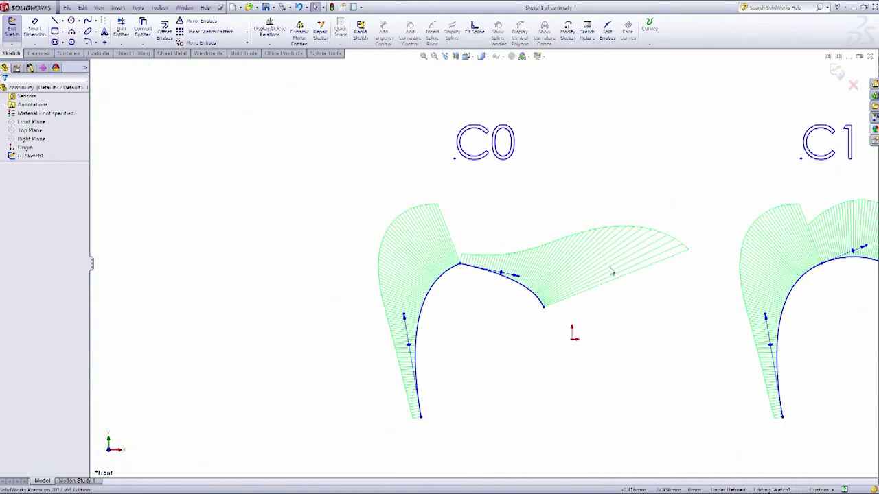
Pan to C1 and zoom into its join to see the comb height step, then zoom out
middle_click_drag(628, 275, 306, 273, "ctrl")
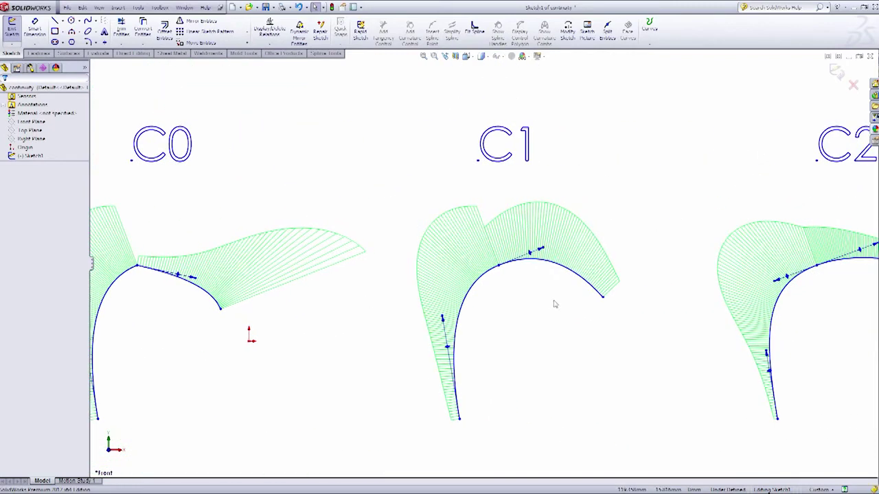
scroll(553, 304, "down", 3)
scroll(549, 304, "up", 2)
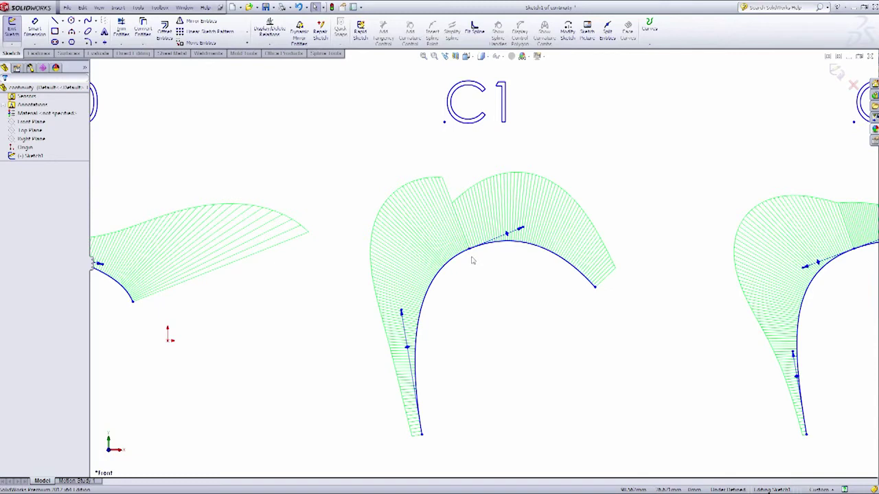
scroll(474, 228, "down", 2)
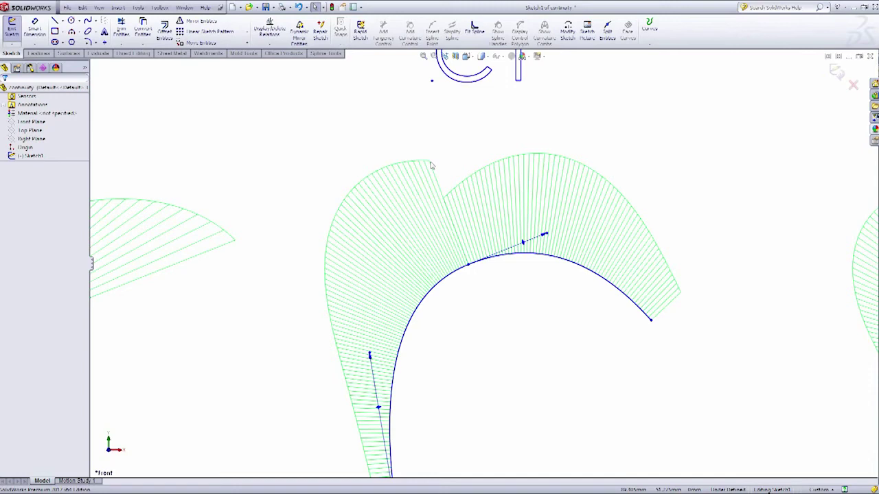
scroll(432, 164, "up", 4)
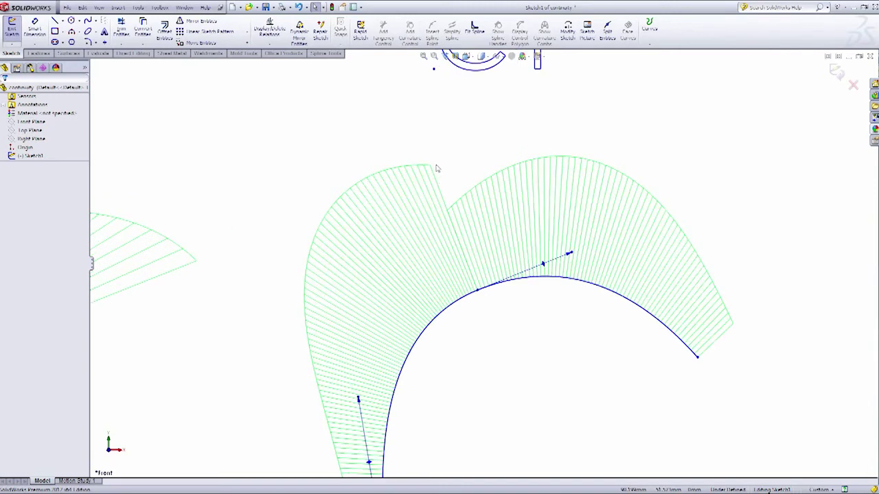
Pan to C2, zoom into its join with matching comb heights, then zoom out to C1–C3
mouse_move(531, 238)
middle_mouse_down("ctrl")
mouse_move(384, 226)
mouse_move(384, 240)
middle_mouse_up("ctrl")
middle_click_drag(716, 275, 478, 280, "ctrl")
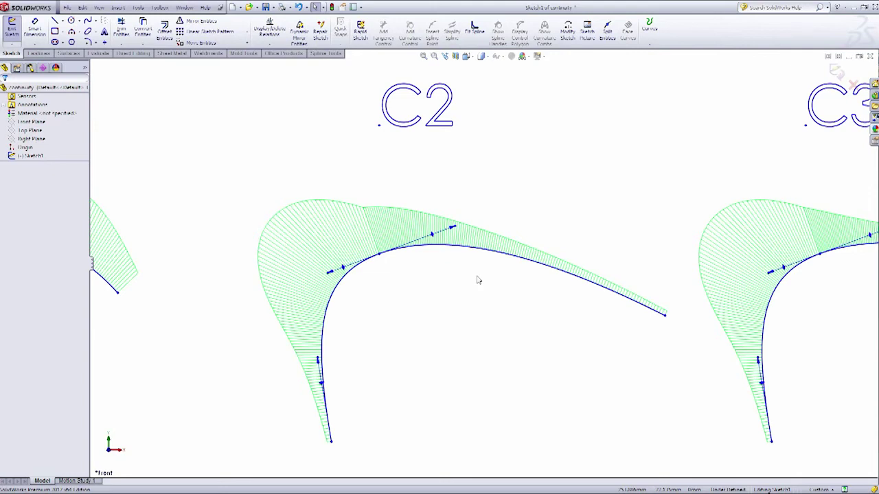
scroll(386, 218, "down", 3)
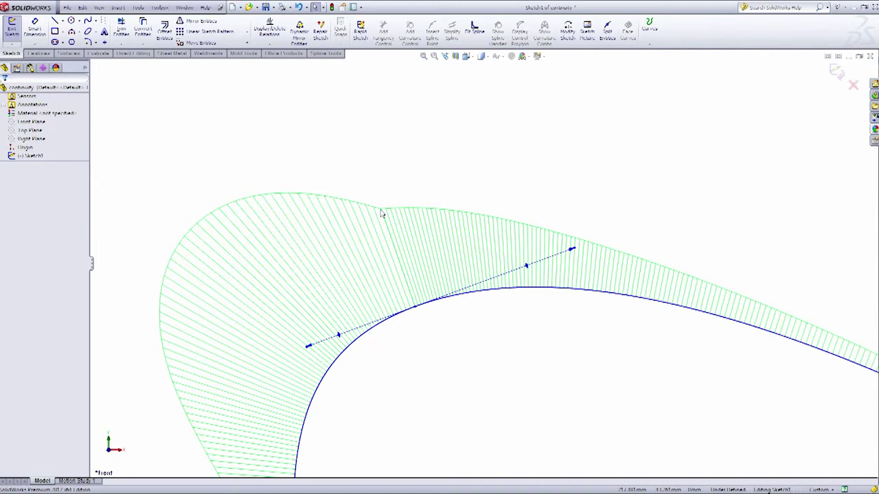
scroll(385, 216, "up", 5)
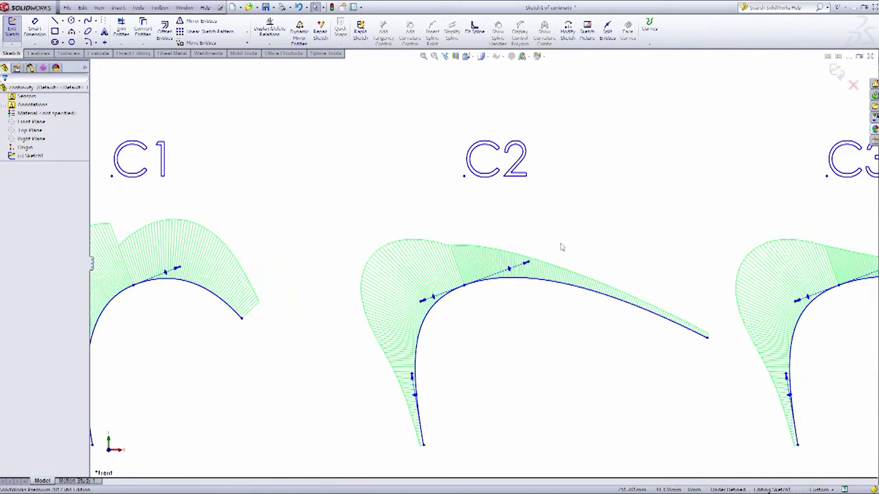
Center C3 (almost) and zoom closely into its nearly smooth comb join, then zoom out
middle_click_drag(584, 247, 288, 230, "ctrl")
middle_click_drag(671, 305, 500, 301, "ctrl")
scroll(501, 300, "down", 1)
scroll(395, 234, "down", 1)
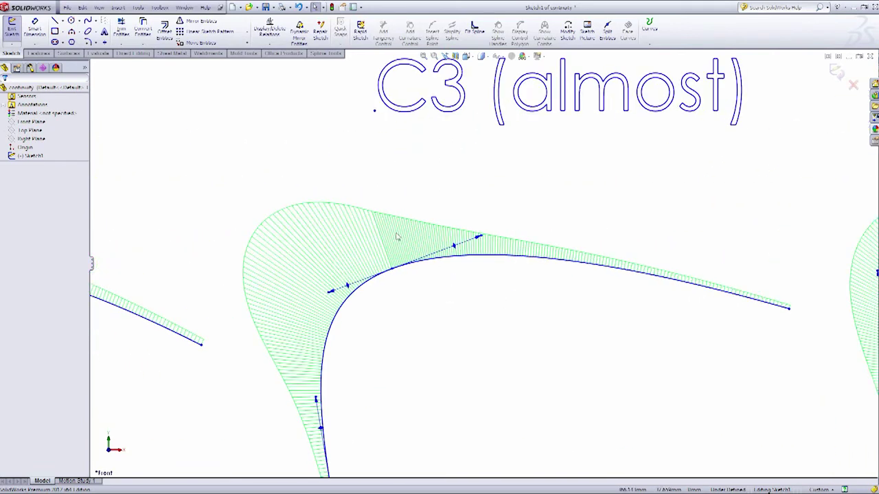
scroll(397, 237, "down", 2)
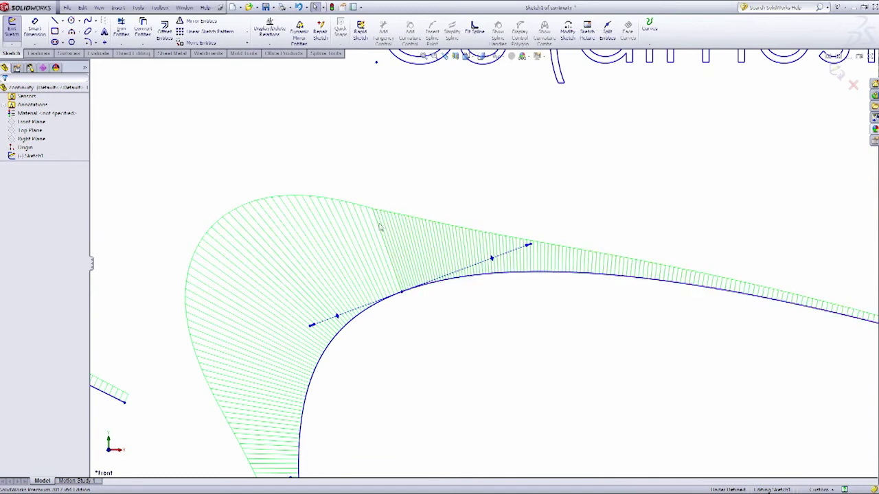
scroll(388, 239, "down", 1)
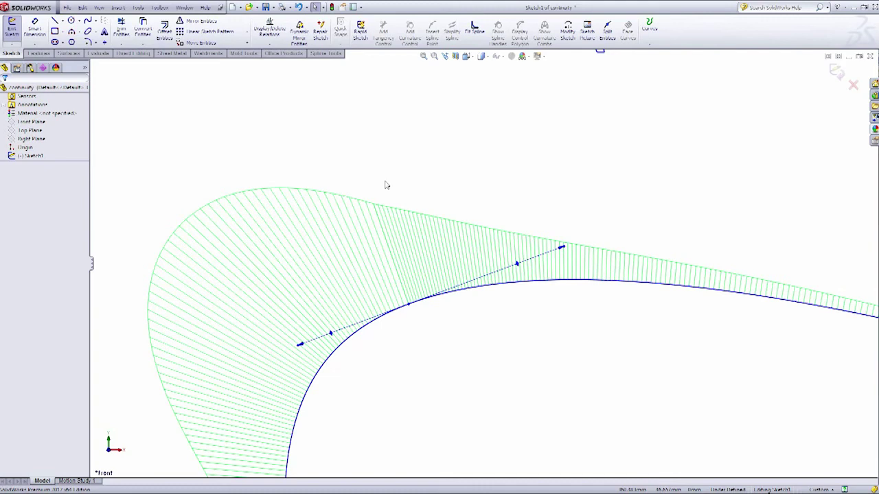
scroll(443, 223, "up", 5)
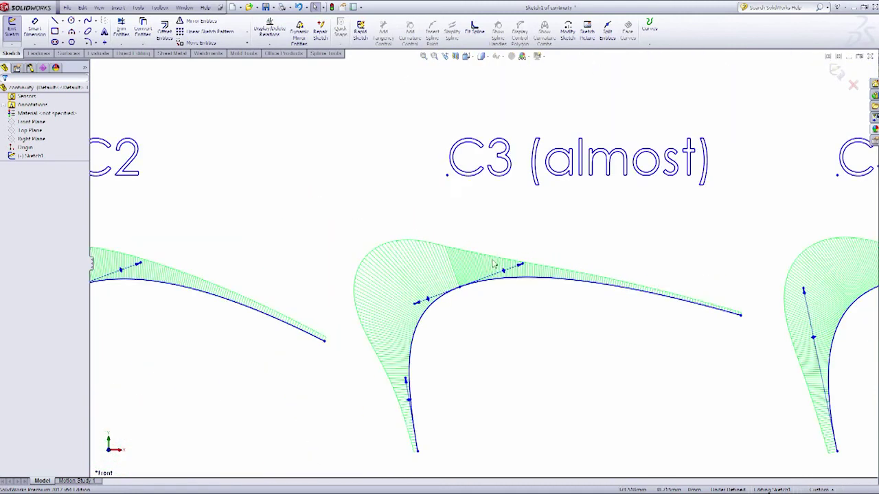
Frame C4 Cheating beside C3 (almost) and select it to reveal one single spline
middle_click_drag(618, 254, 259, 251, "ctrl")
middle_click_drag(573, 298, 543, 294, "ctrl")
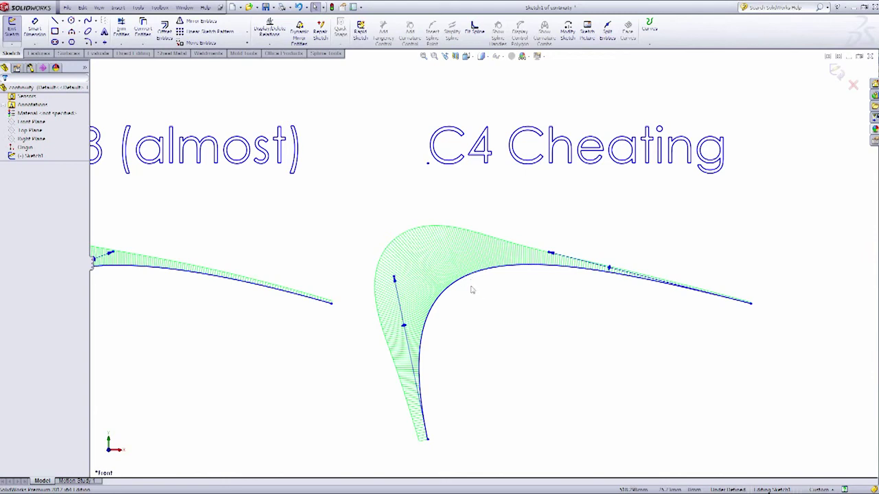
scroll(337, 329, "up", 3)
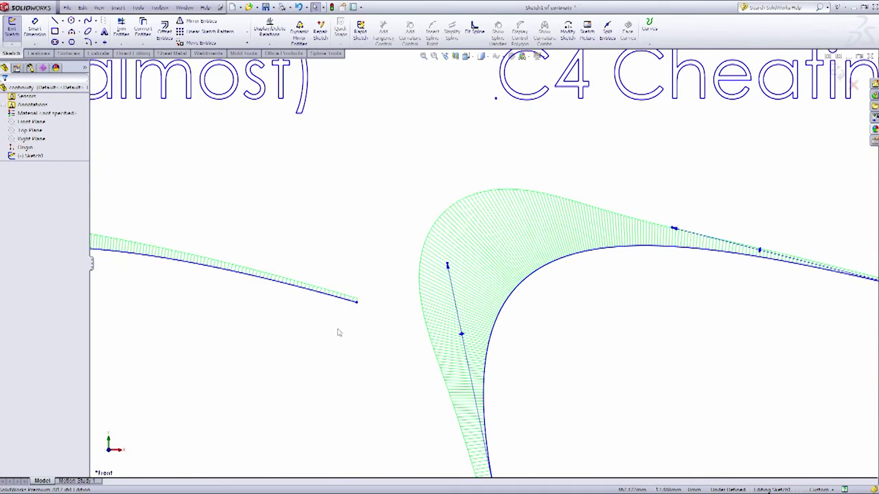
scroll(520, 334, "down", 5)
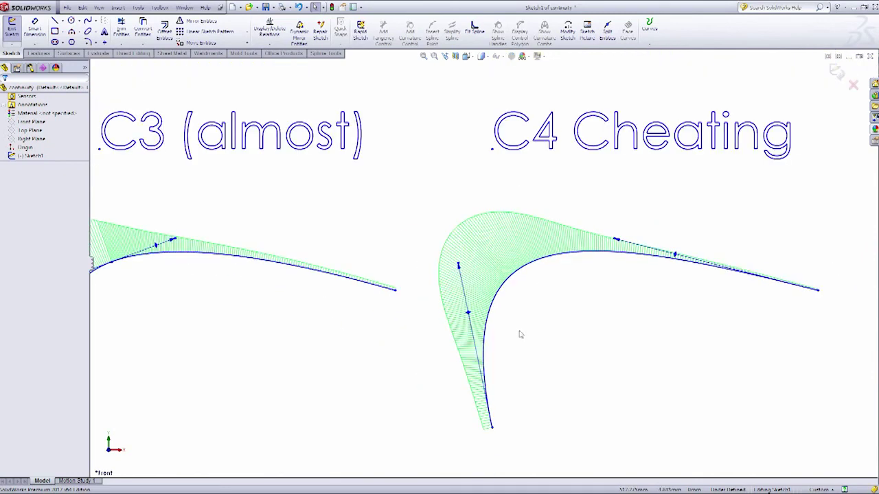
left_click(533, 272)
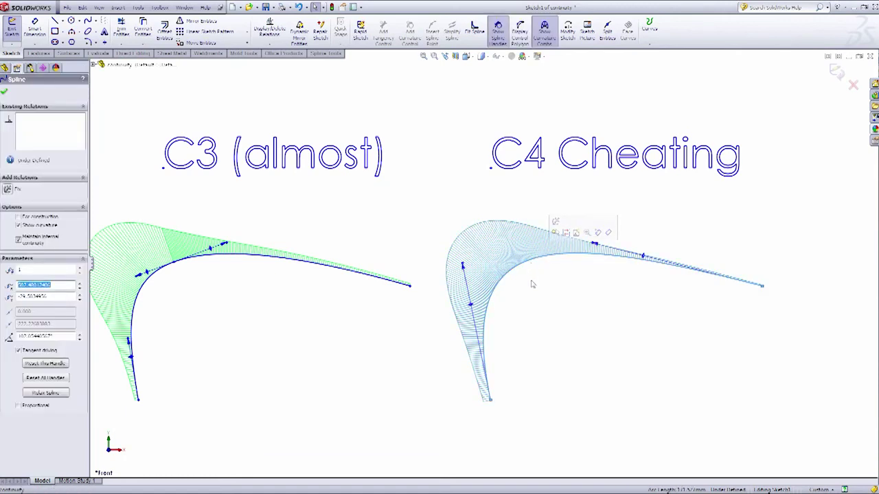
left_click(532, 284)
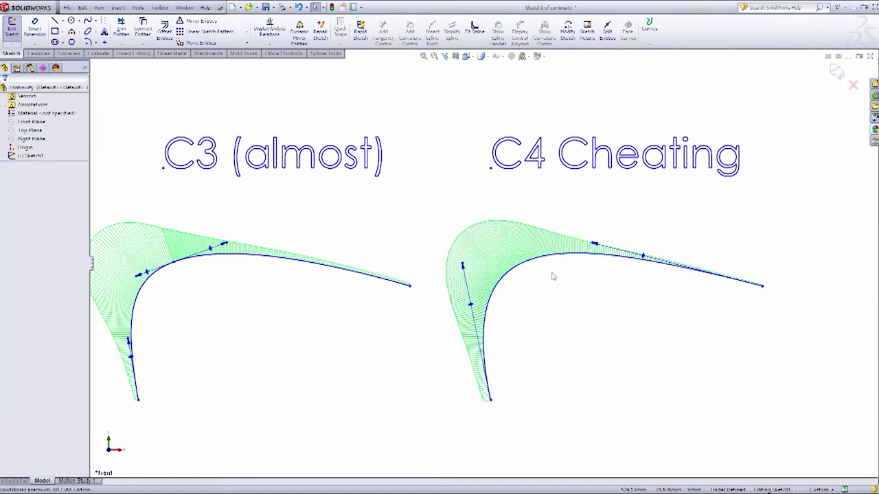